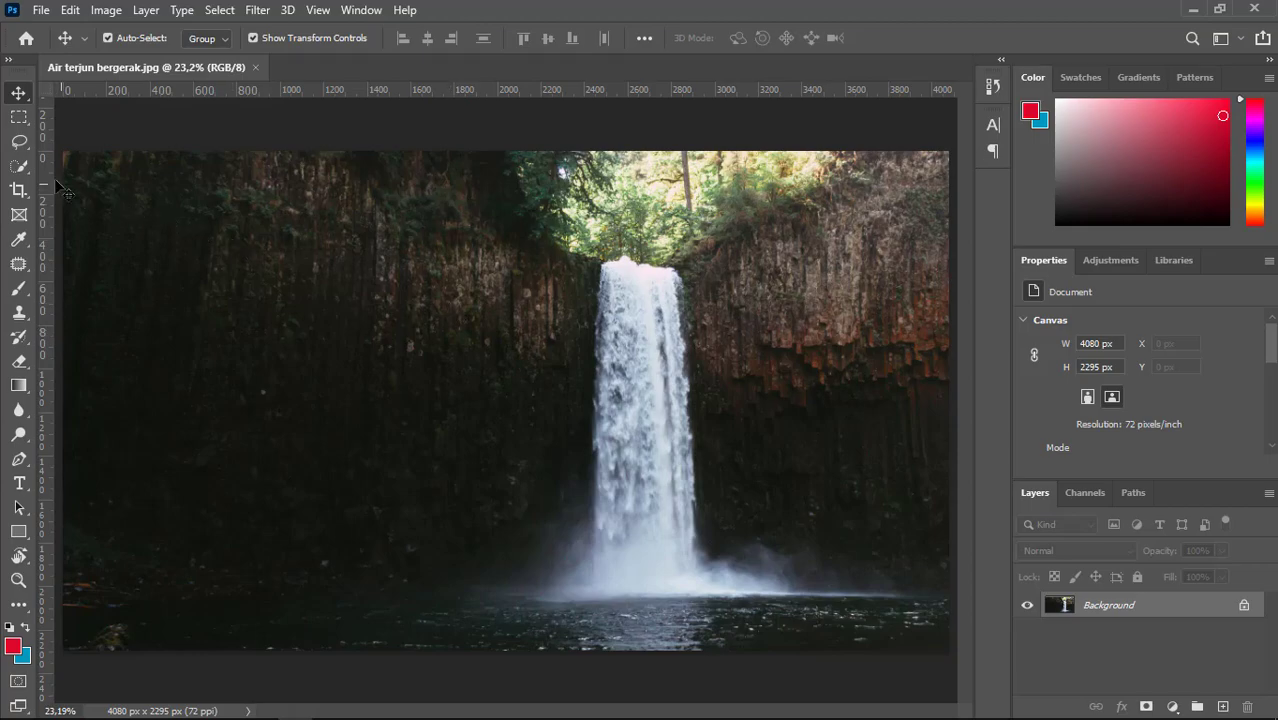
# Step: With the Quick Selection Tool, paint down the falling water from the top lip to the pool
pyautogui.click(19, 168)
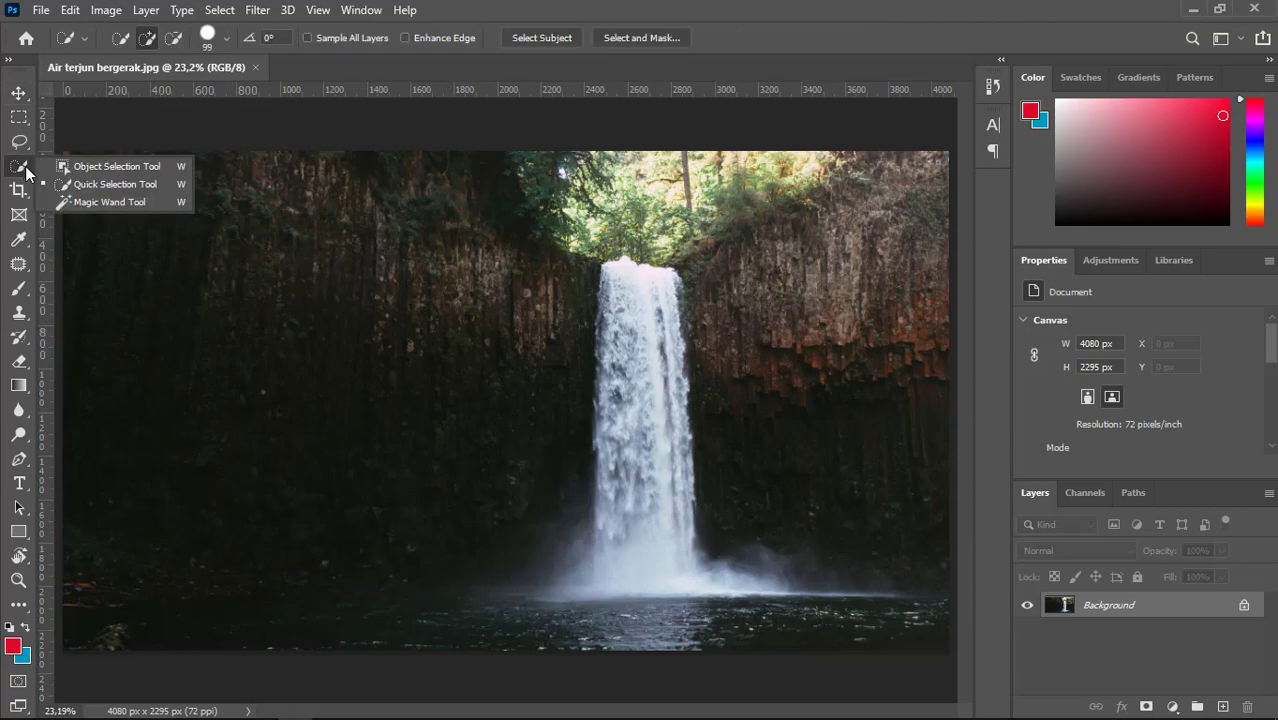
pyautogui.click(126, 187)
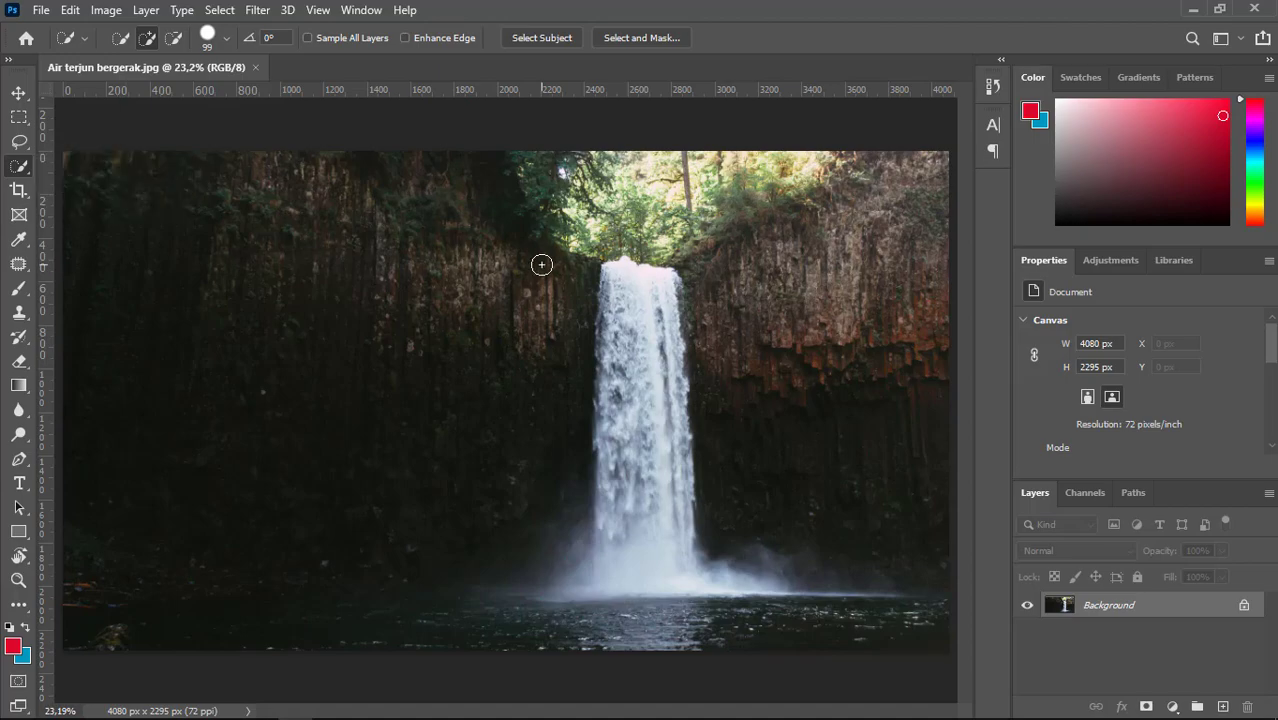
pyautogui.moveTo(619, 277)
pyautogui.mouseDown()
pyautogui.moveTo(631, 522)
pyautogui.moveTo(645, 556)
pyautogui.moveTo(722, 560)
pyautogui.moveTo(708, 598)
pyautogui.mouseUp()
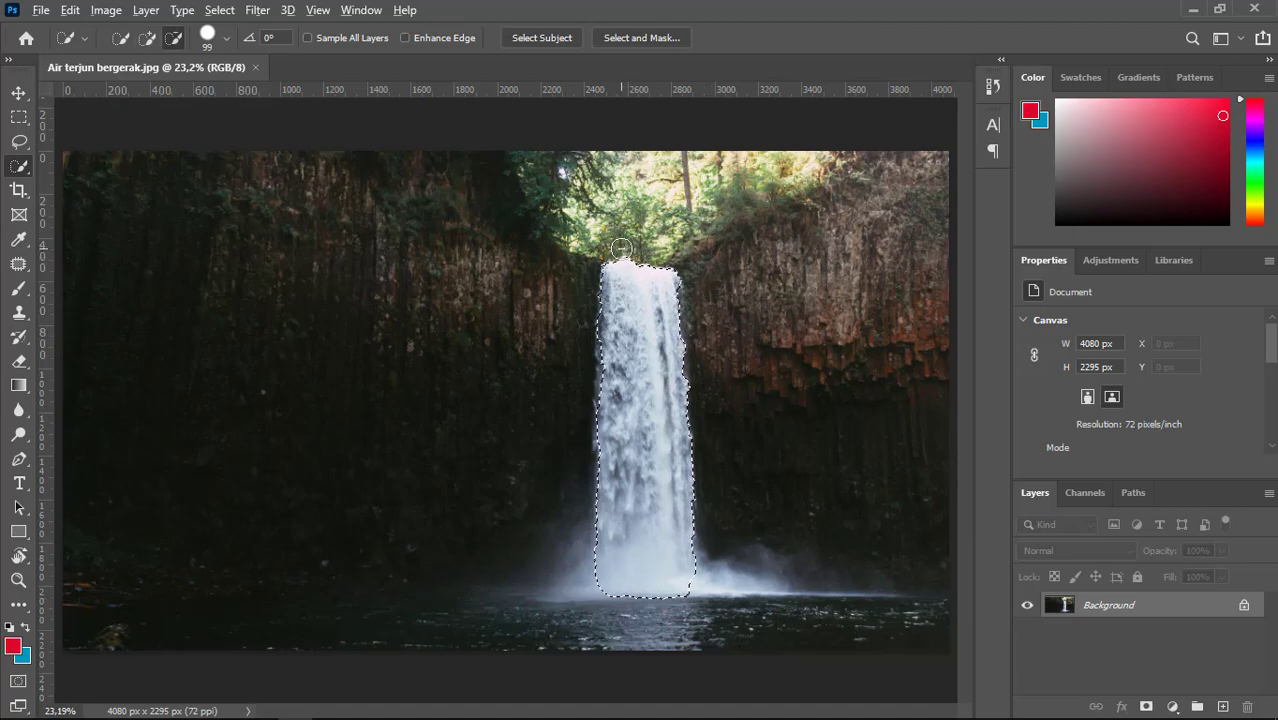
pyautogui.press('alt')
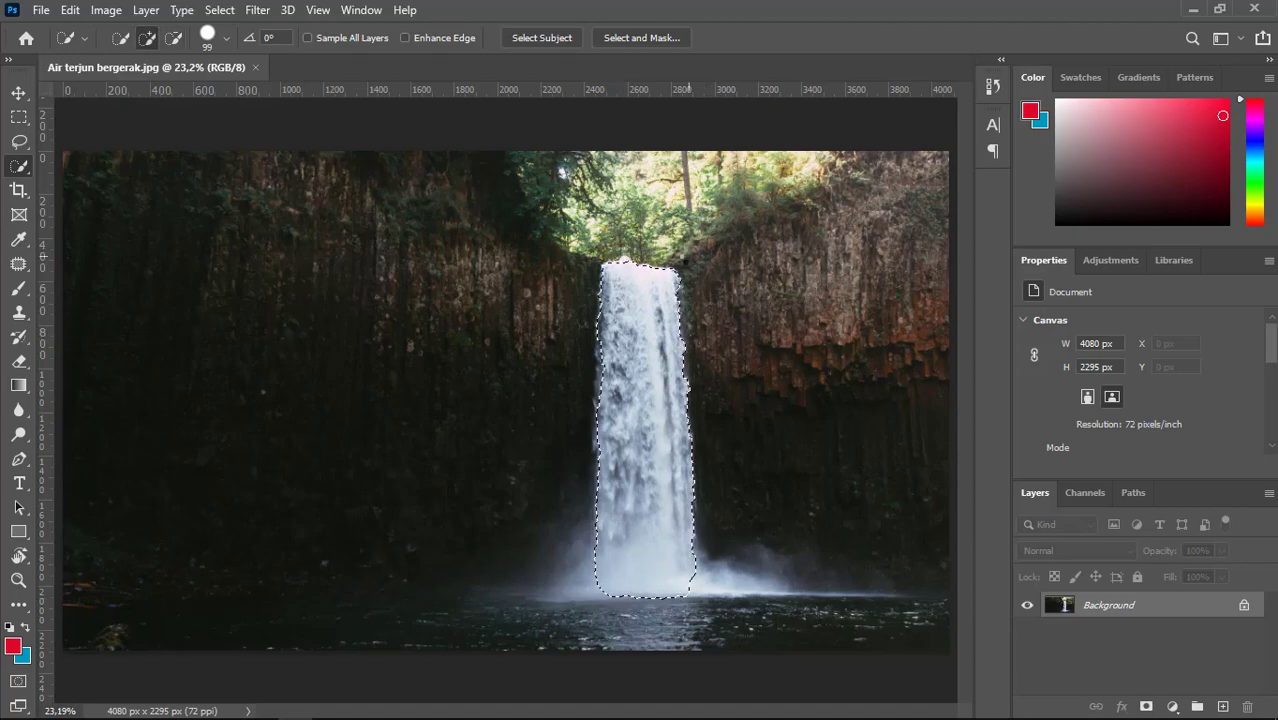
# Step: In Select and Mask, set Smooth to 5 and Feather to 5 px on the waterfall selection
pyautogui.click(641, 38)
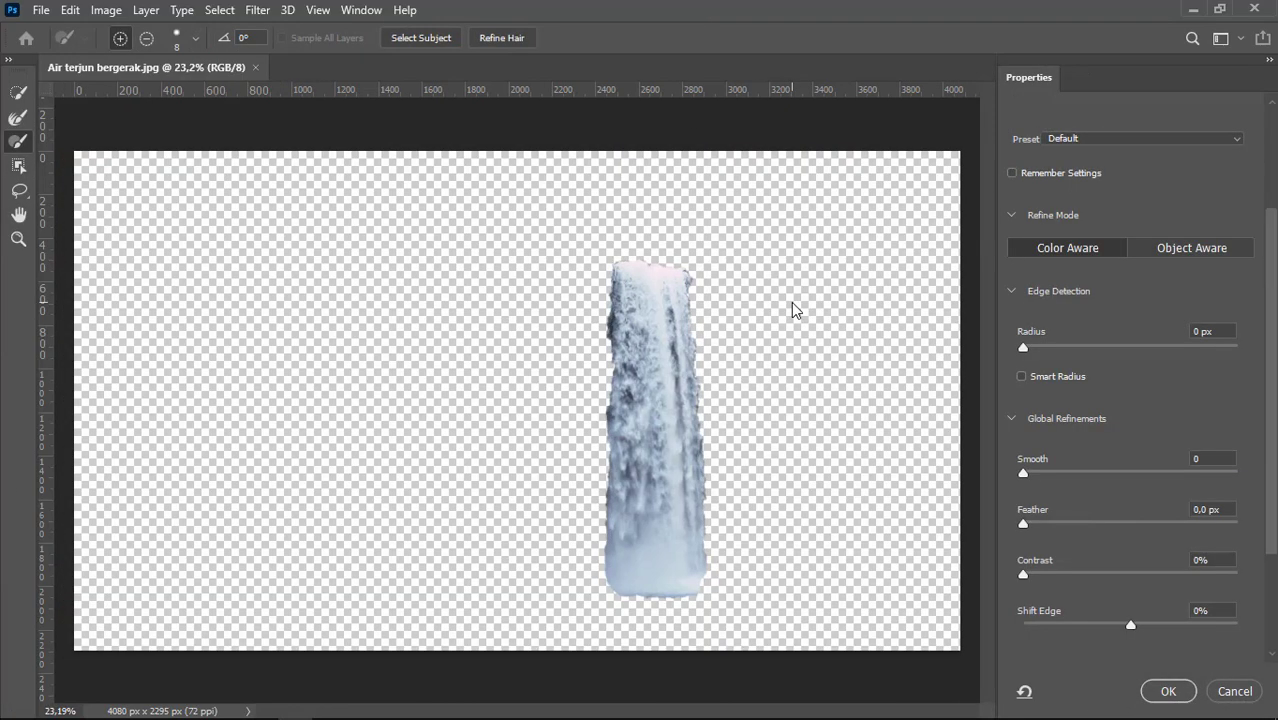
pyautogui.click(1218, 458)
pyautogui.press('Up')
pyautogui.press('Up')
pyautogui.press('Up')
pyautogui.press('Tab')
pyautogui.write('5')
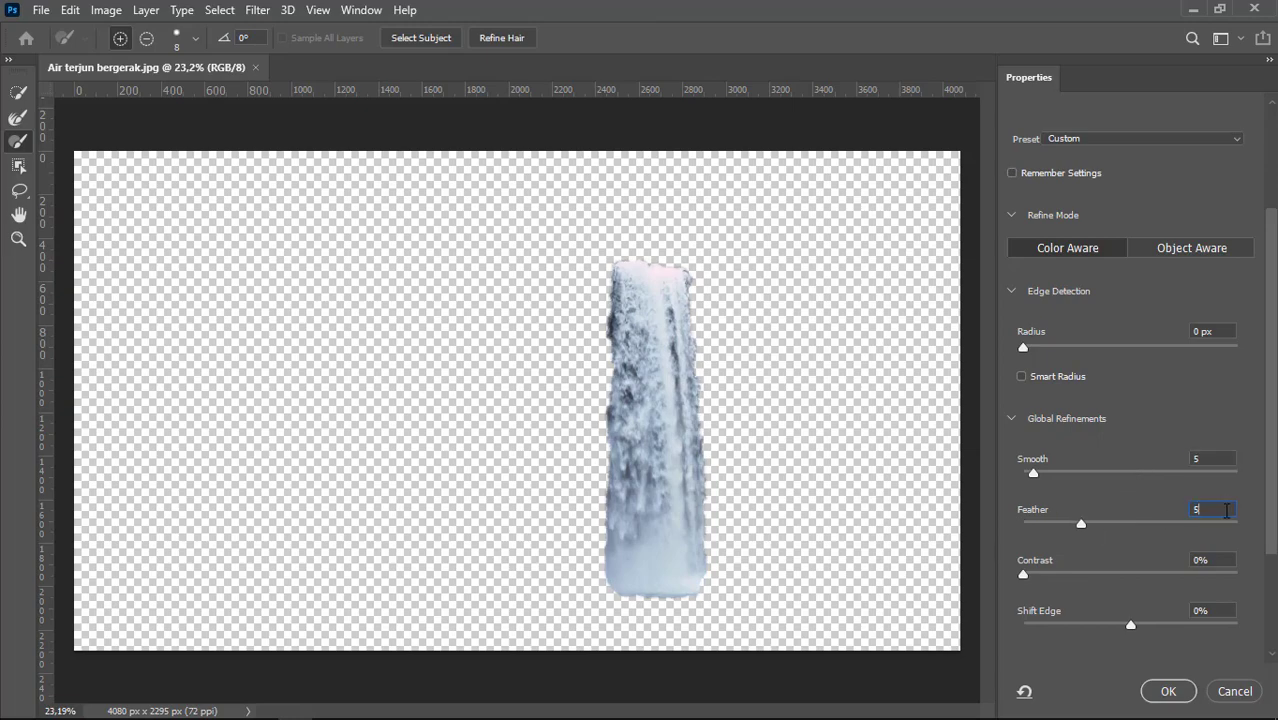
pyautogui.click(1168, 691)
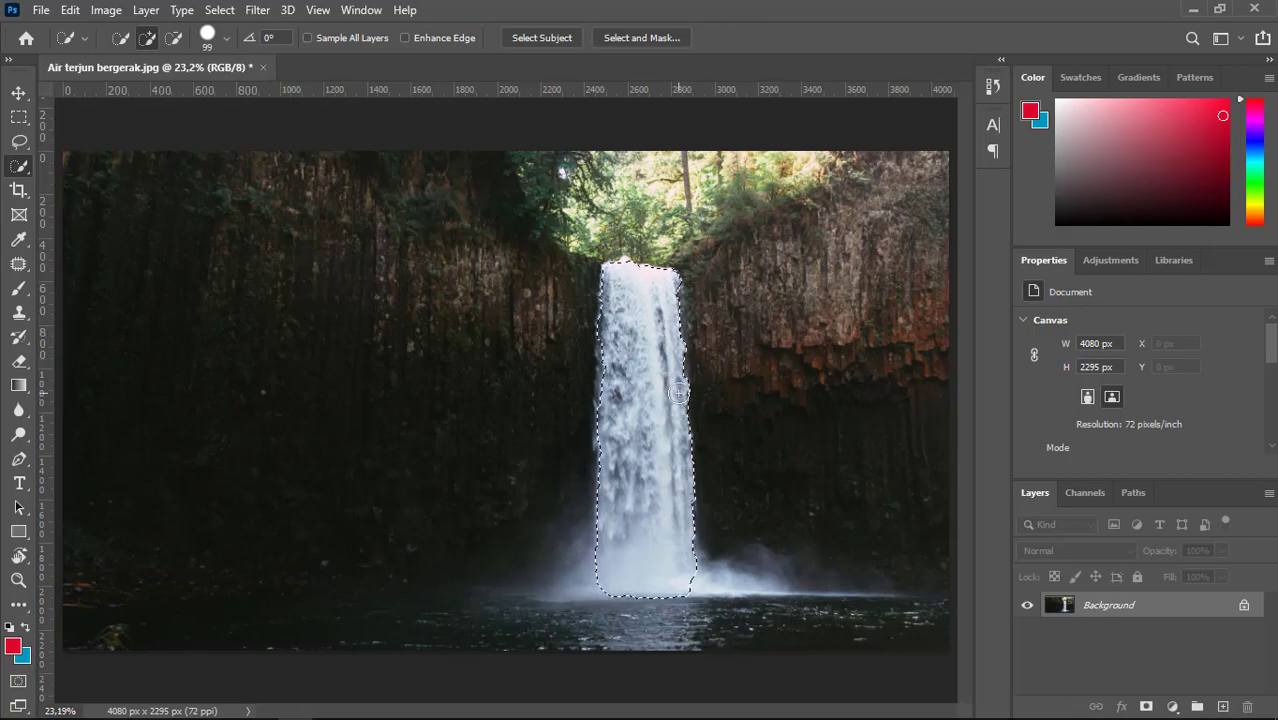
# Step: Copy the waterfall to Layer 1 plus a duplicate, and convert Layer 1 to a smart object
pyautogui.hotkey('ctrl', 'j')
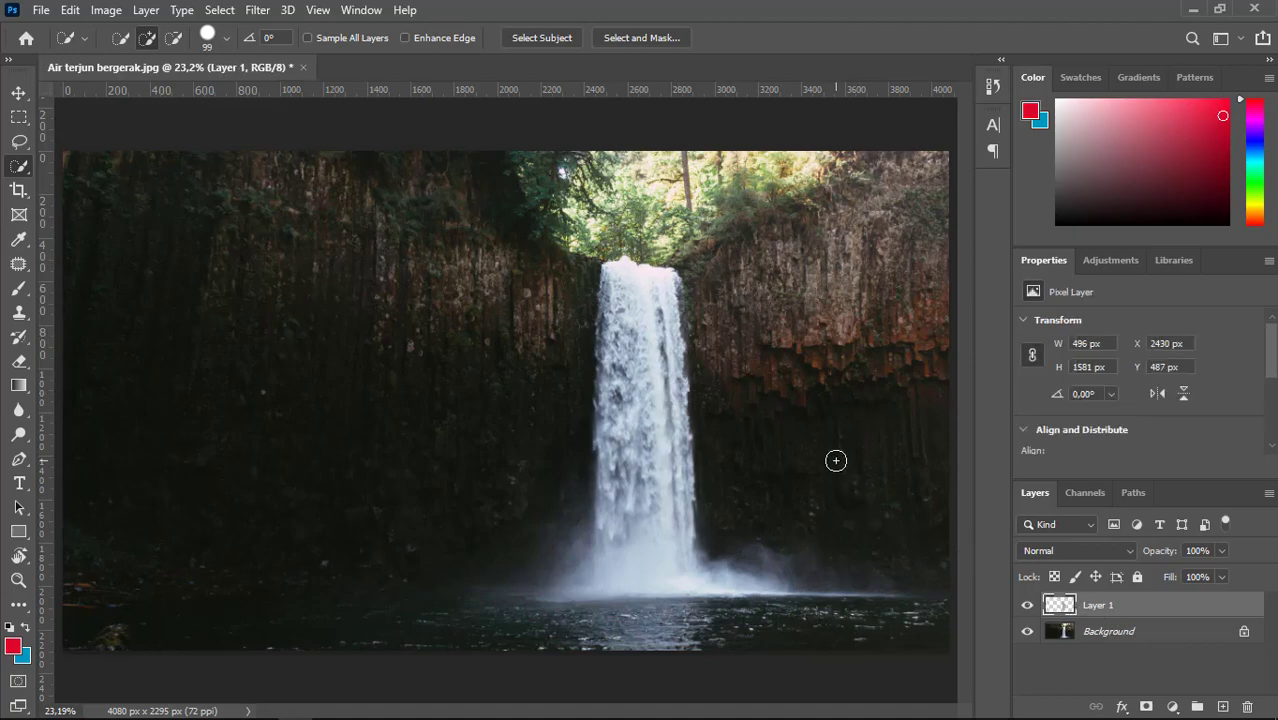
pyautogui.hotkey('ctrl', 'j')
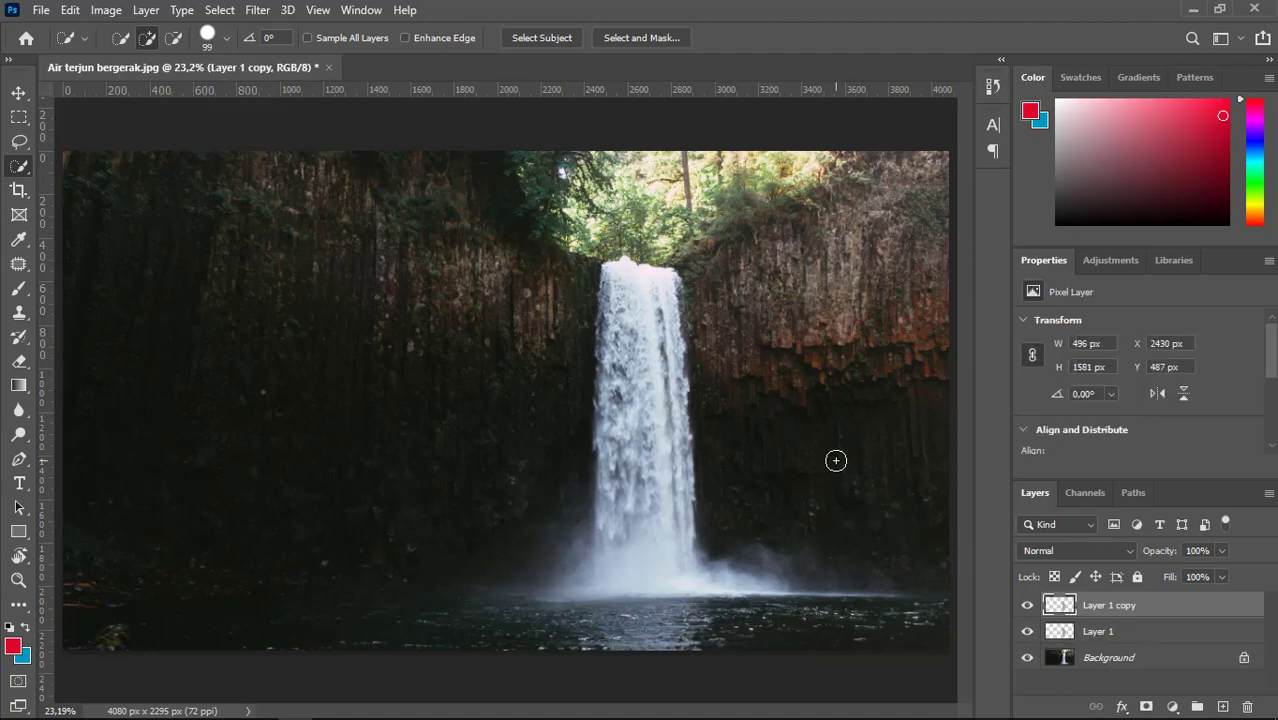
pyautogui.click(1133, 633)
pyautogui.rightClick(1133, 633)
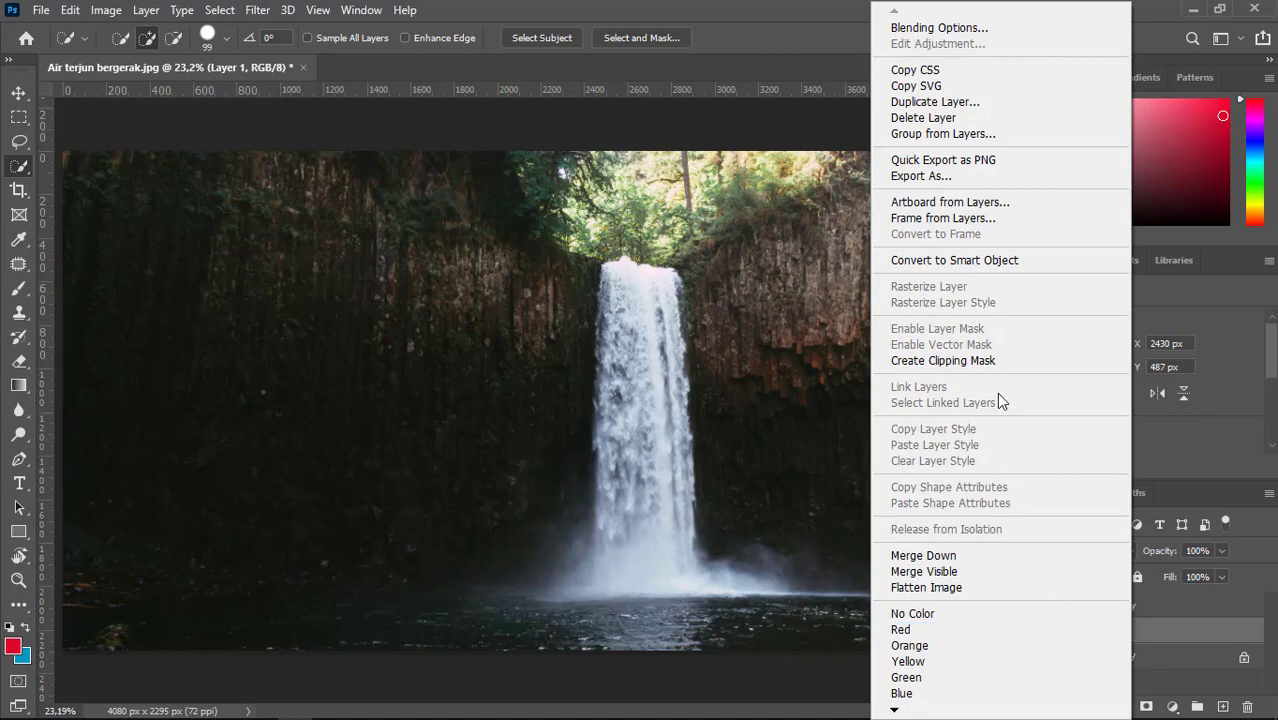
pyautogui.click(958, 262)
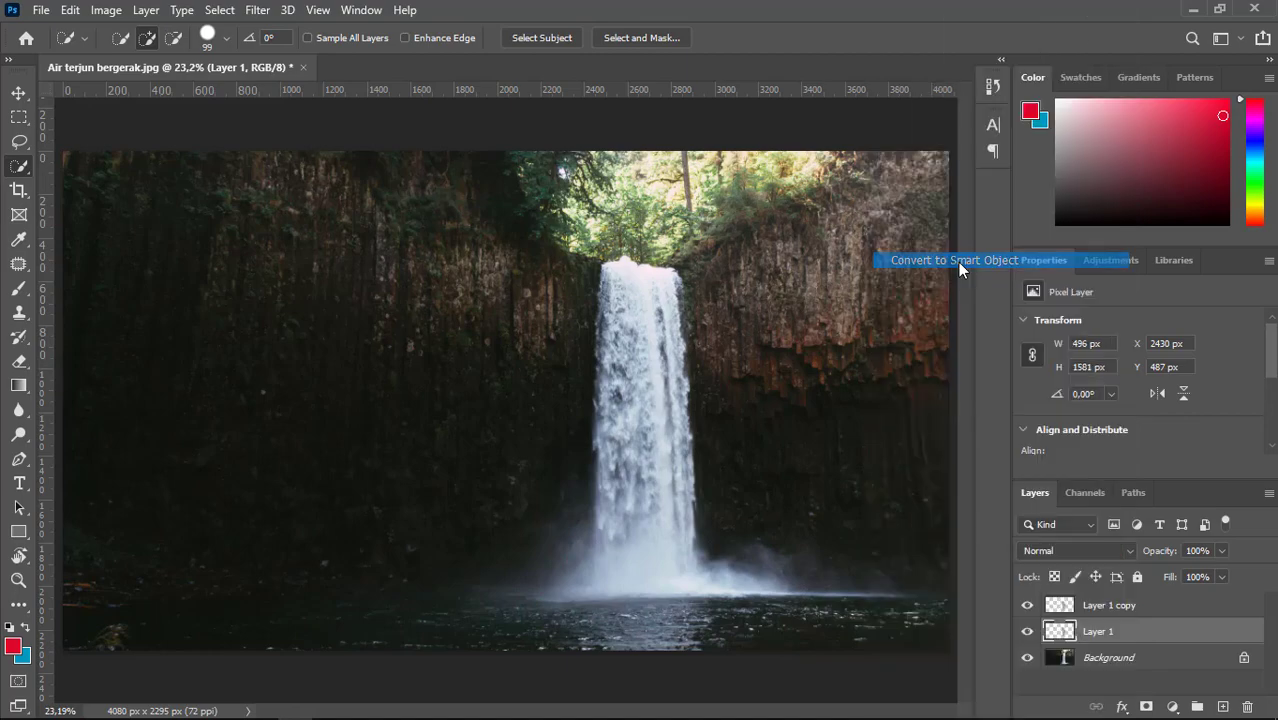
# Step: Convert Layer 1 copy to a smart object and clip it to Layer 1
pyautogui.click(1141, 611)
pyautogui.rightClick(1141, 611)
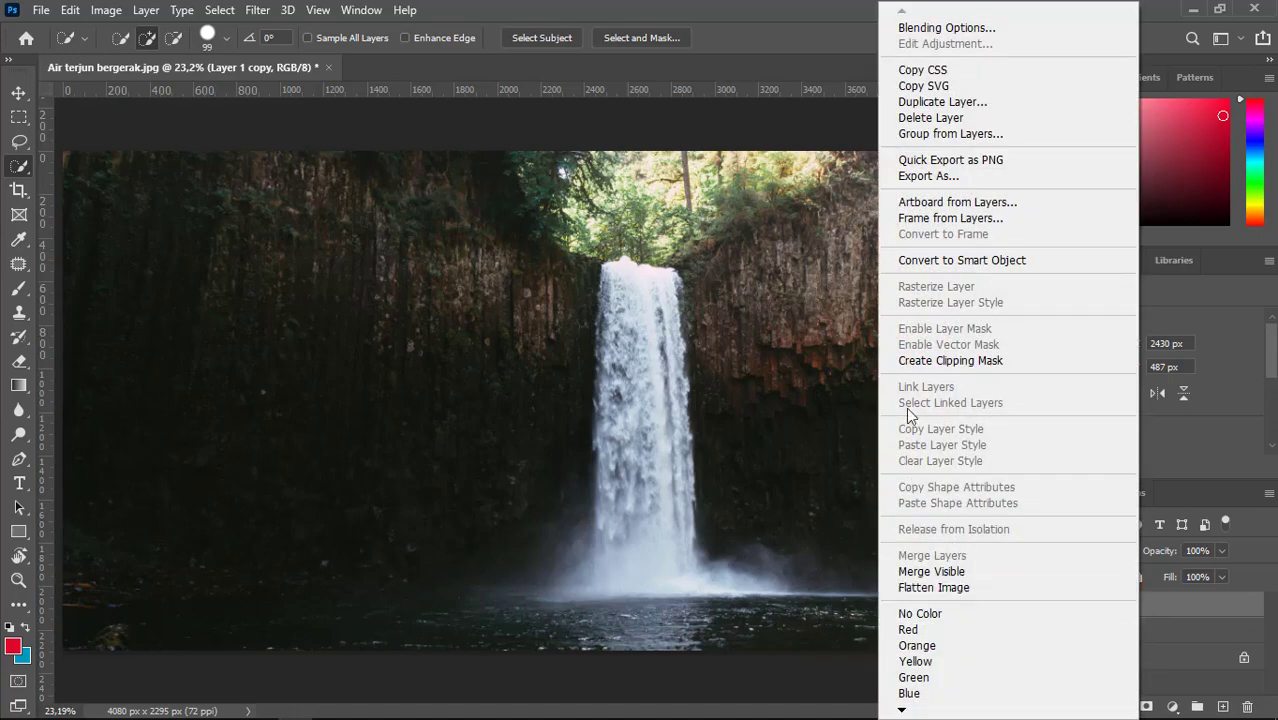
pyautogui.click(960, 262)
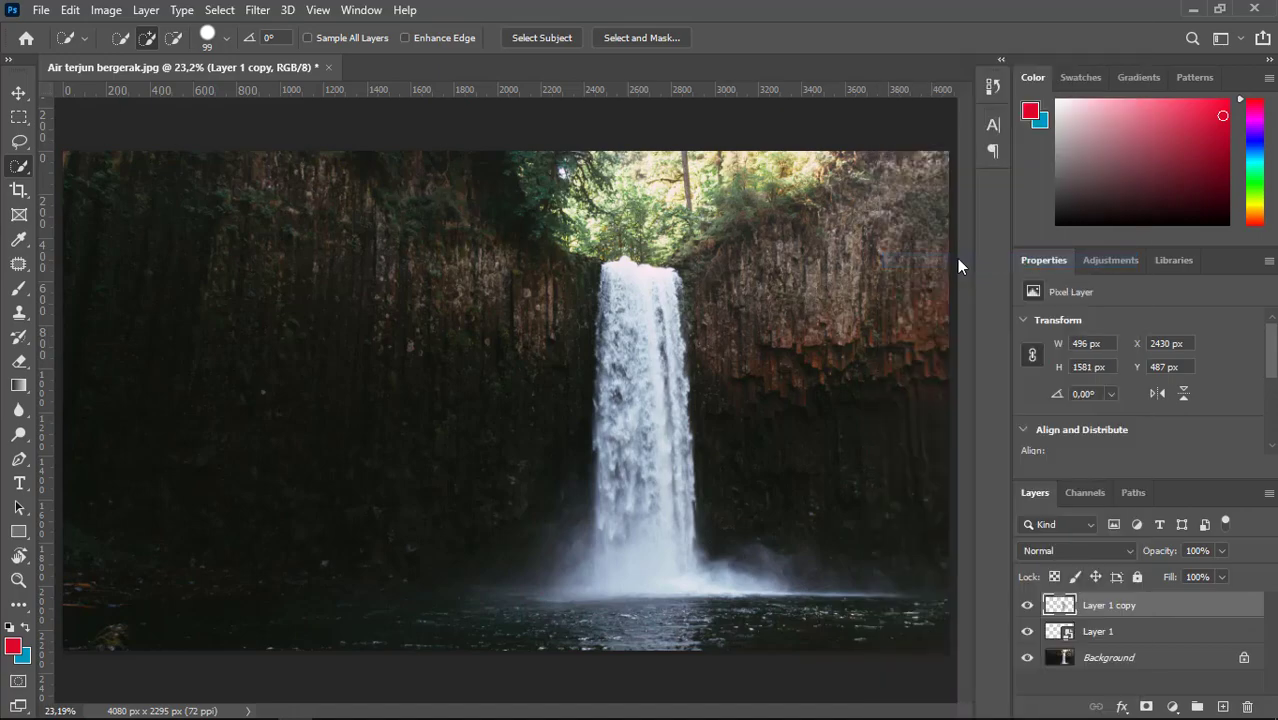
pyautogui.rightClick(1140, 614)
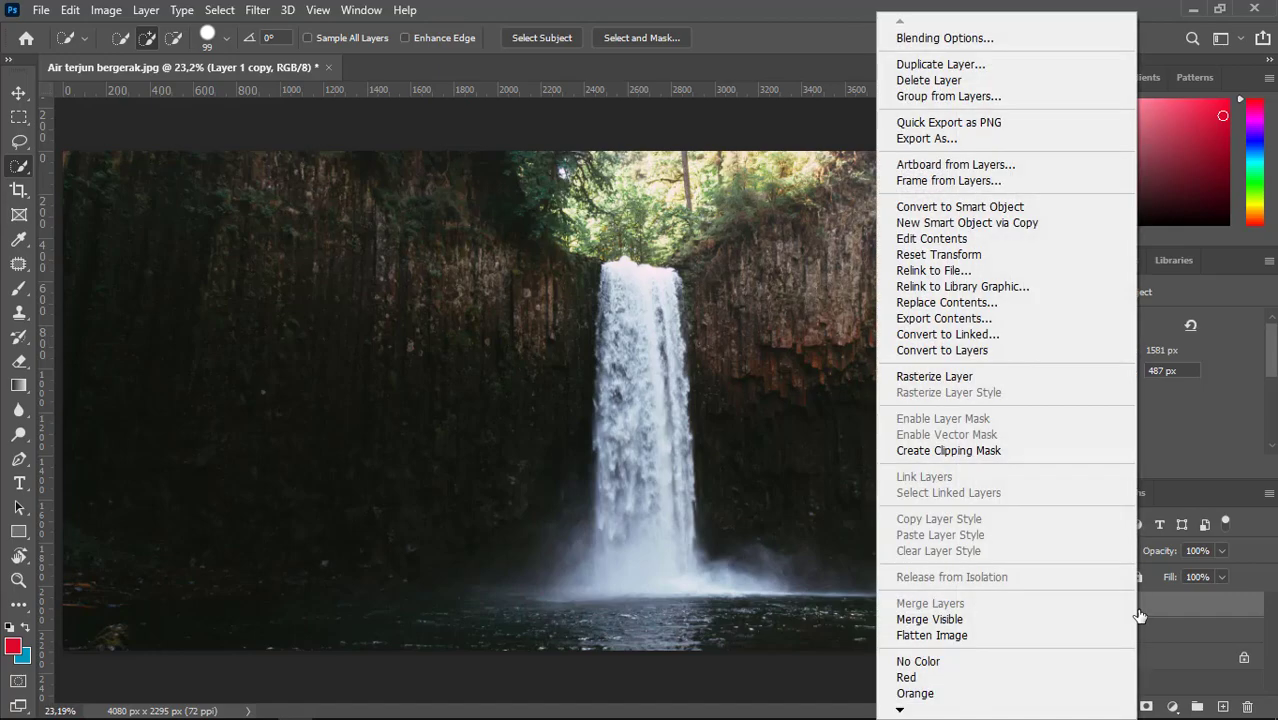
pyautogui.click(979, 451)
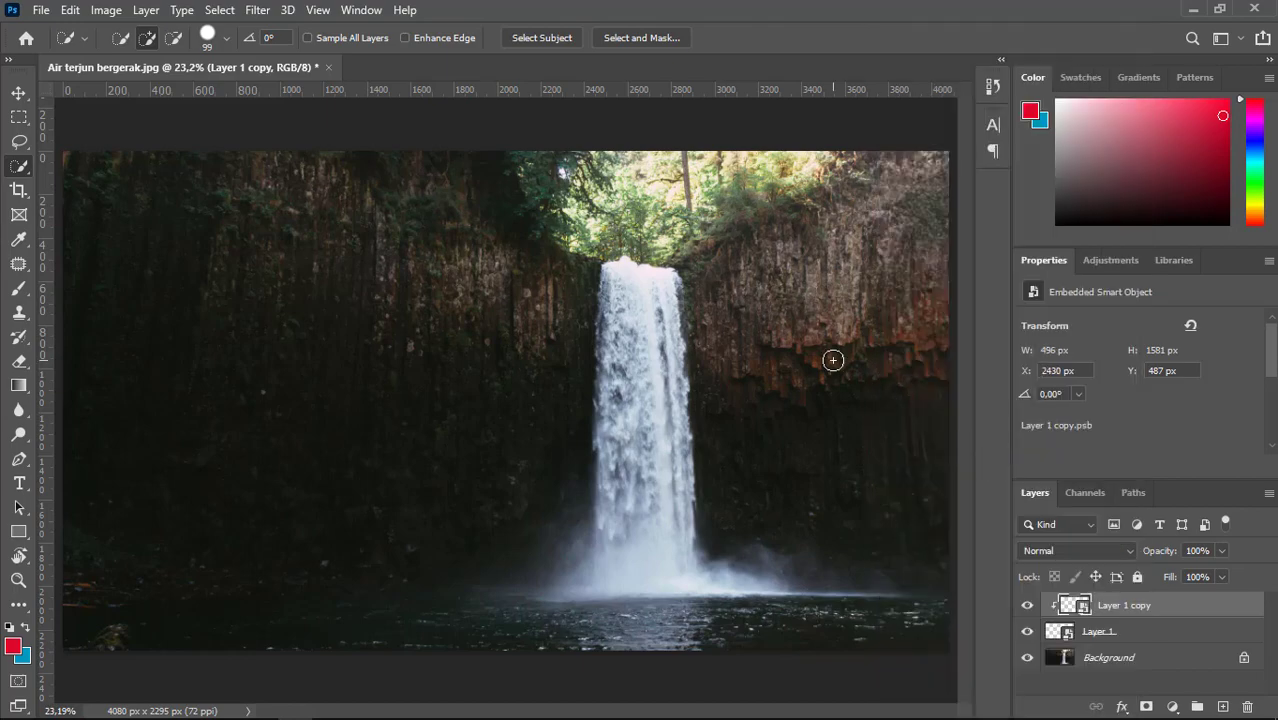
# Step: Show the Timeline panel, fit the photo on screen, and create a video timeline for both layers
pyautogui.click(18, 93)
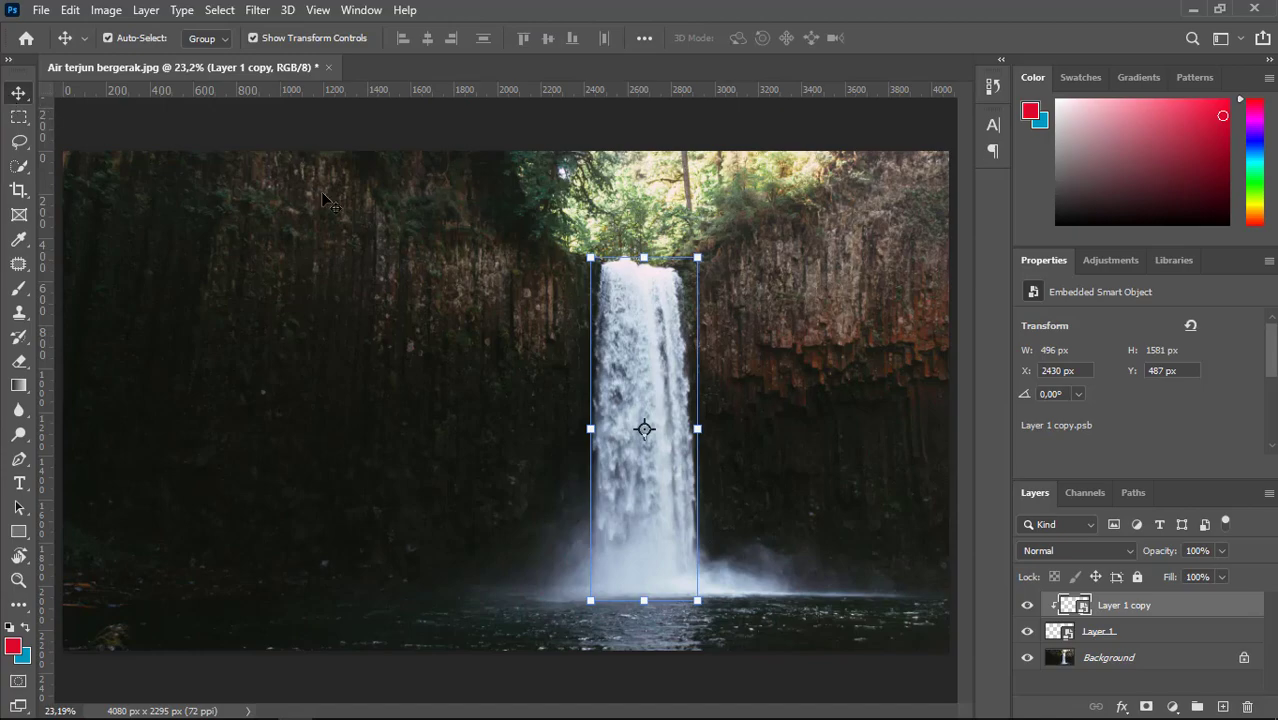
pyautogui.click(362, 11)
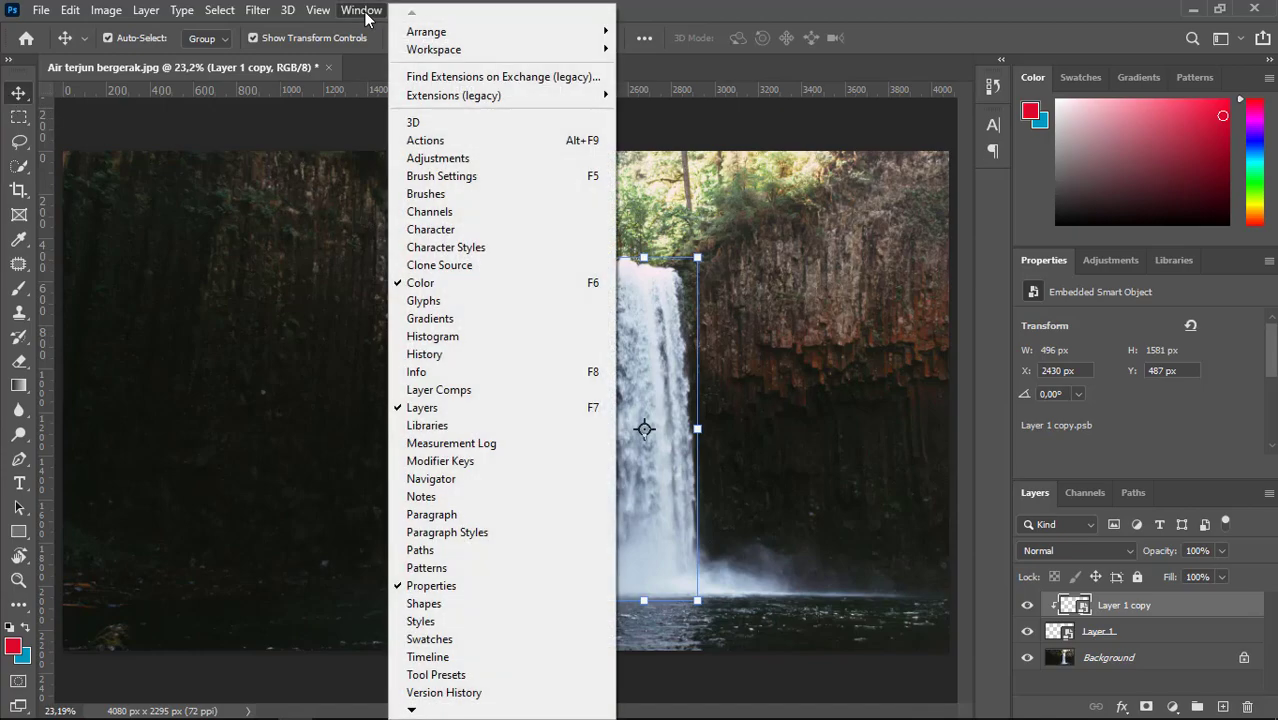
pyautogui.click(471, 664)
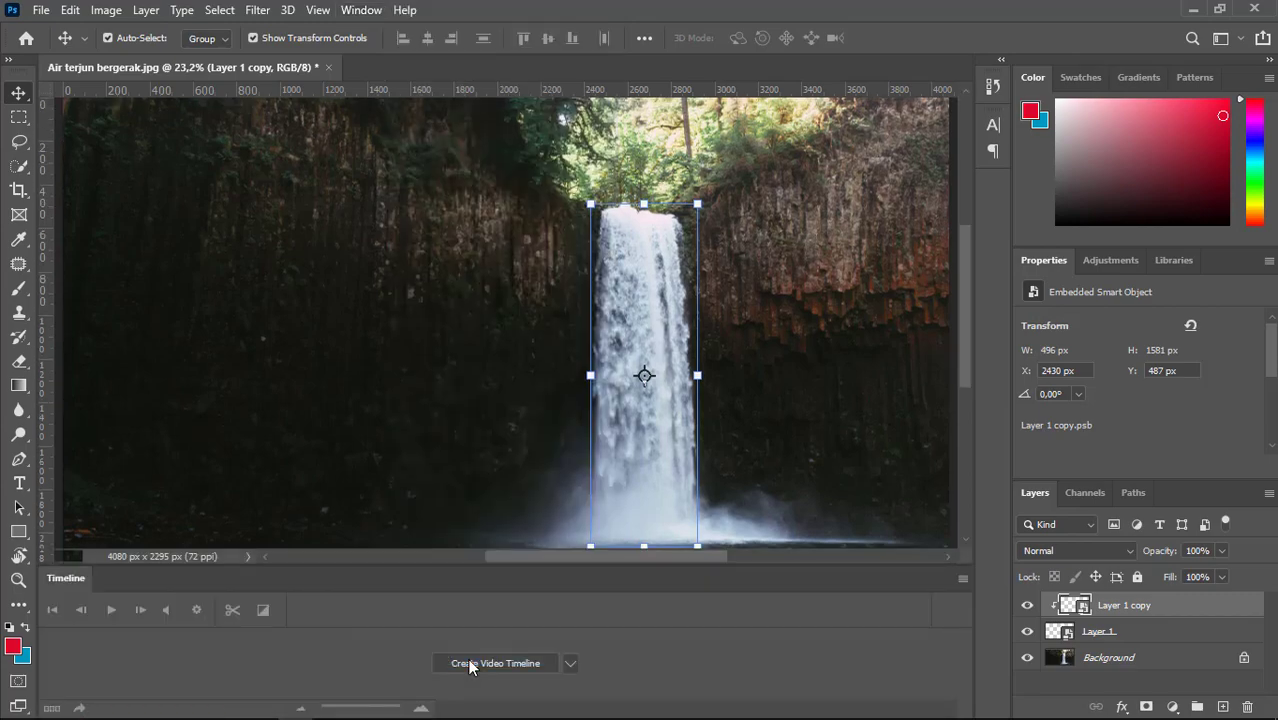
pyautogui.scroll(-1, 713, 413)
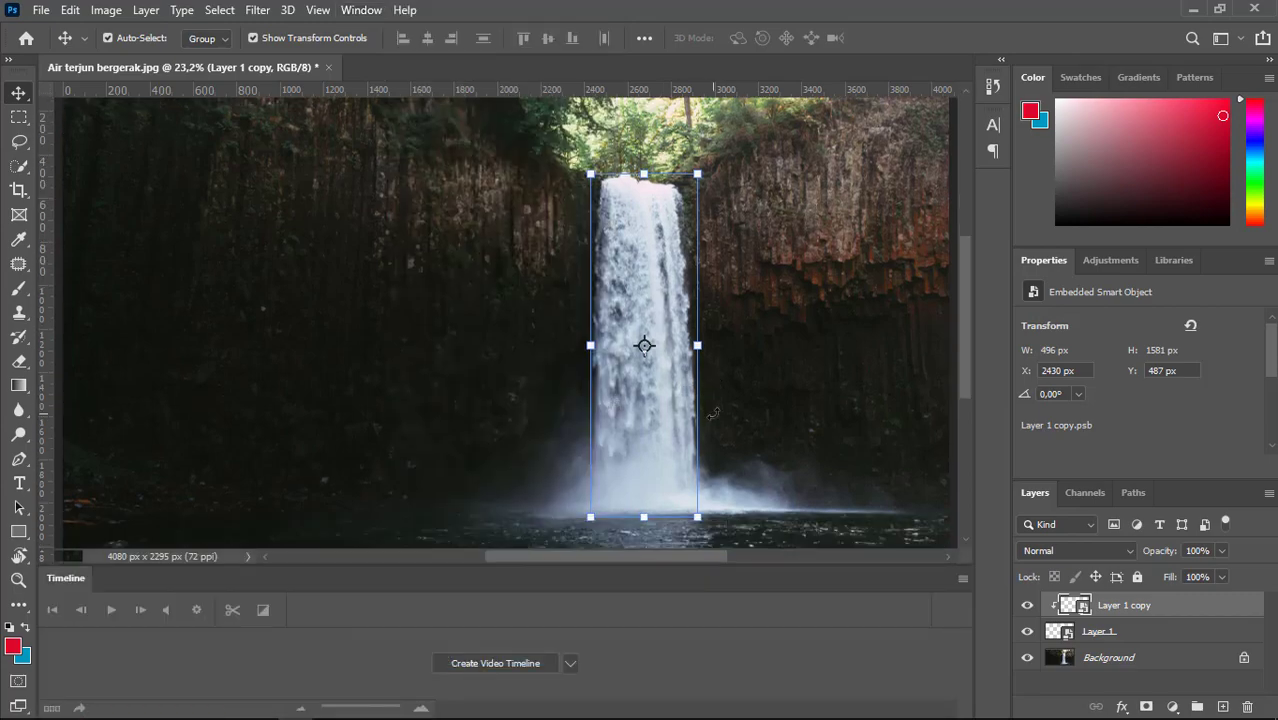
pyautogui.hotkey('ctrl', '0')
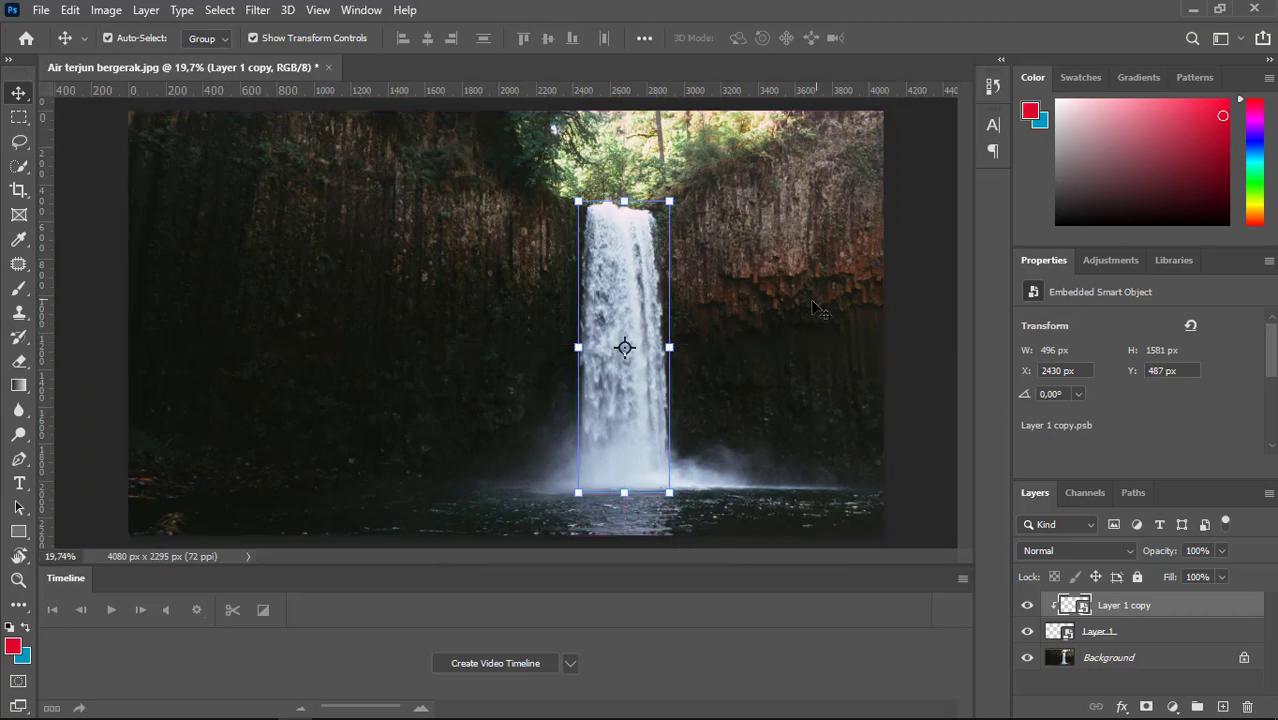
pyautogui.click(504, 668)
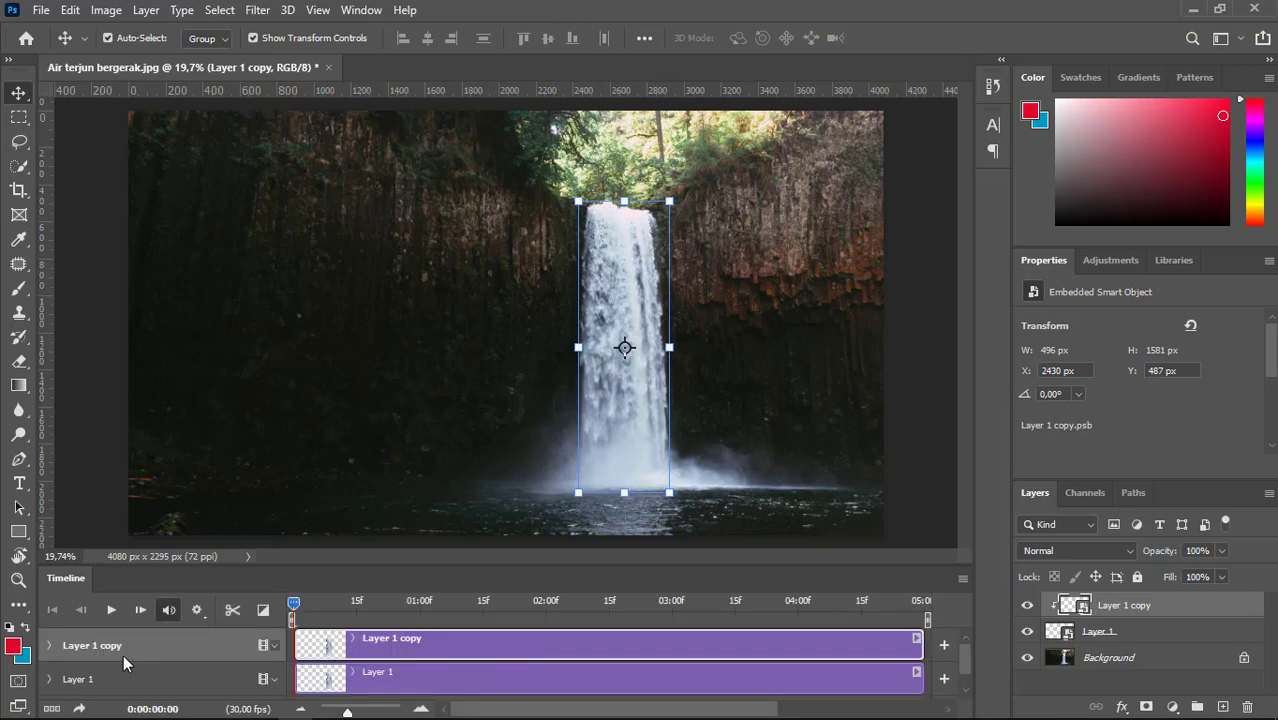
# Step: Keyframe Layer 1 copy's Transform at start, then stretch it to the photo's bottom (1996 px) at clip end
pyautogui.click(49, 645)
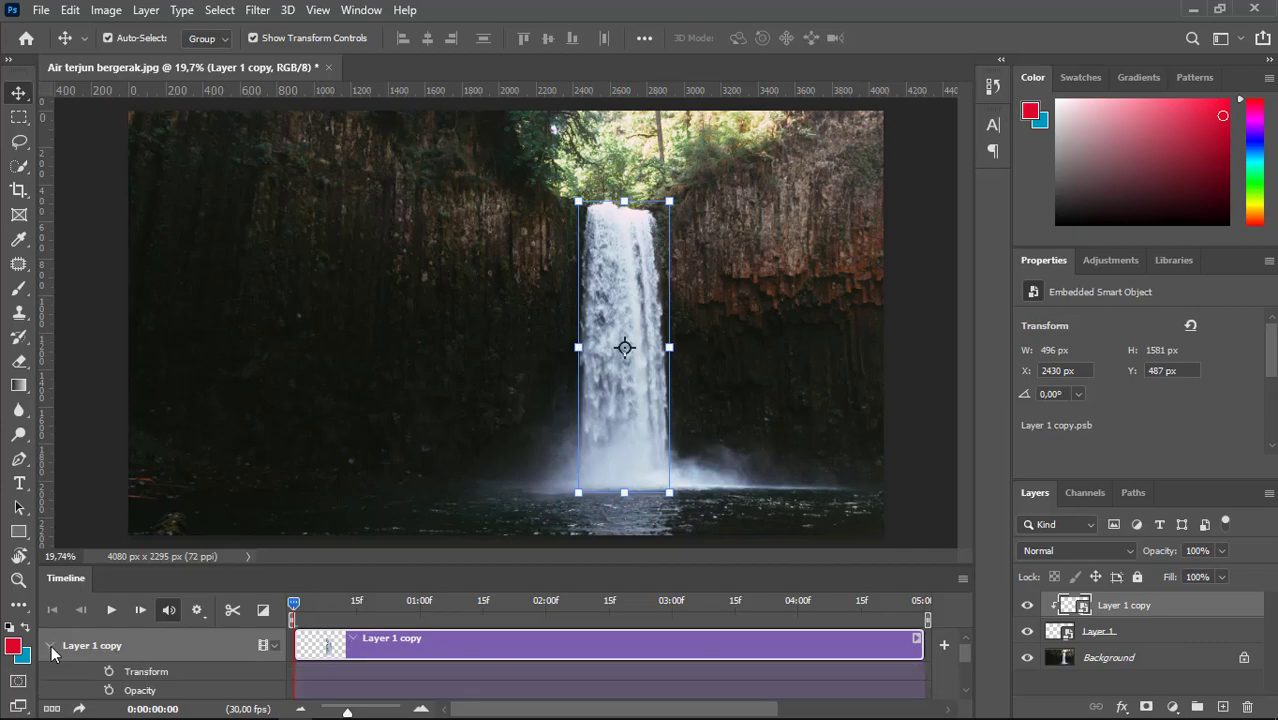
pyautogui.click(109, 672)
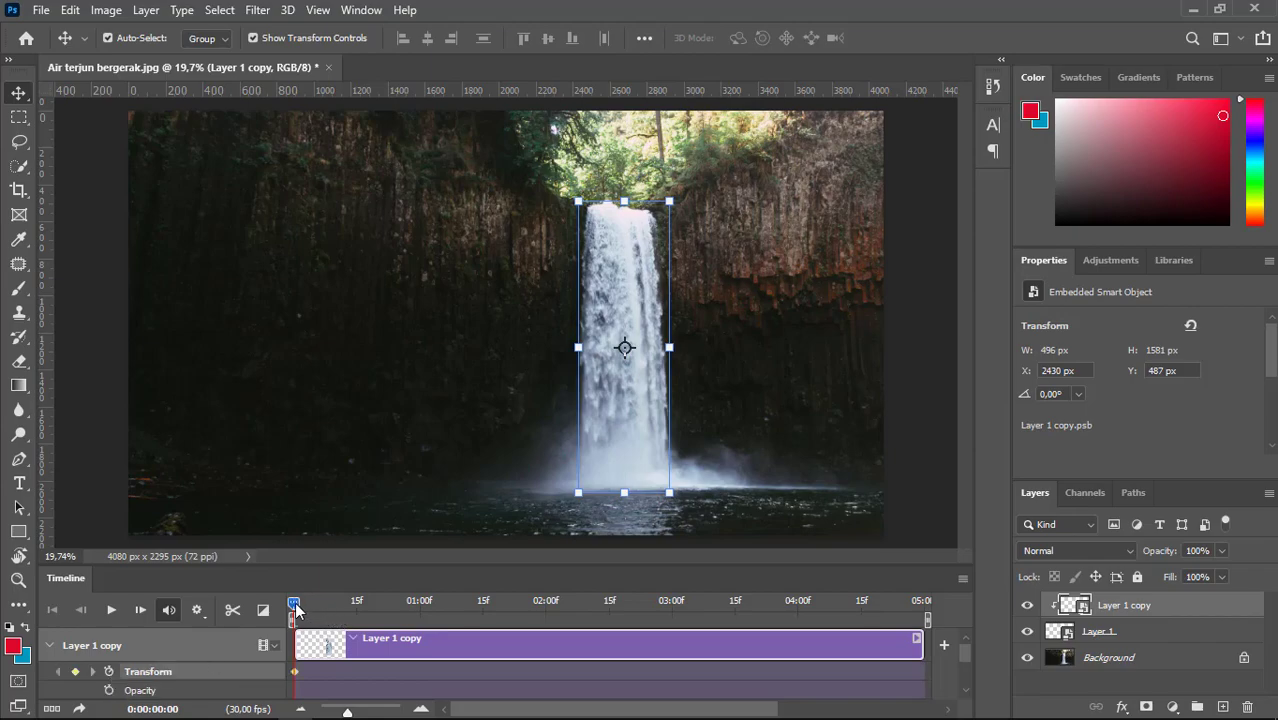
pyautogui.moveTo(474, 603); pyautogui.dragTo(698, 606)
pyautogui.moveTo(830, 597); pyautogui.dragTo(853, 597)
pyautogui.click(624, 491)
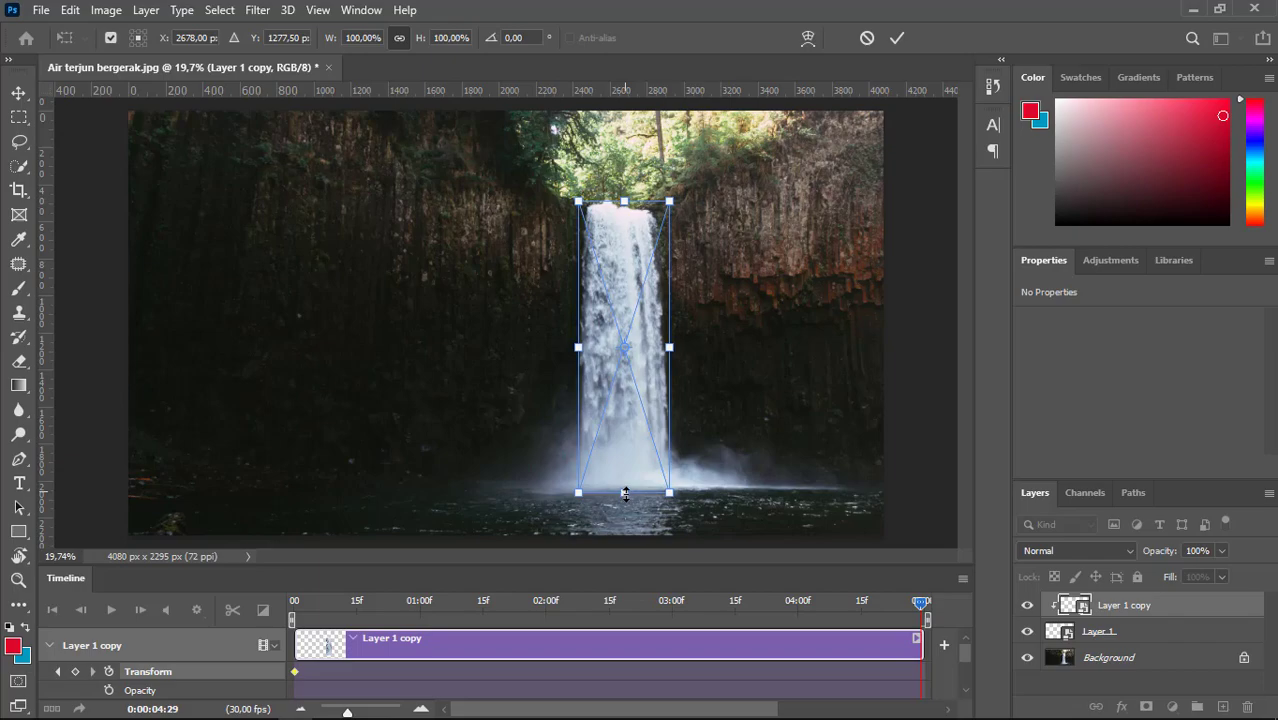
pyautogui.moveTo(624, 492); pyautogui.dragTo(626, 568)
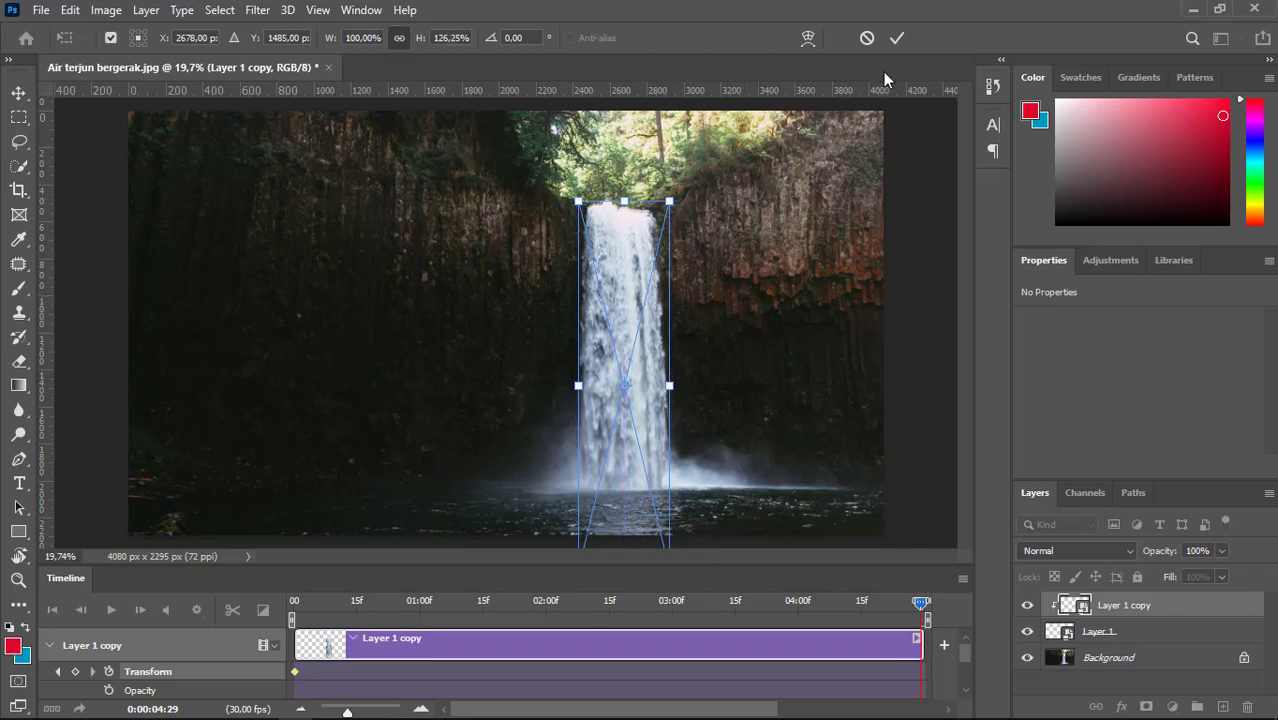
pyautogui.click(896, 38)
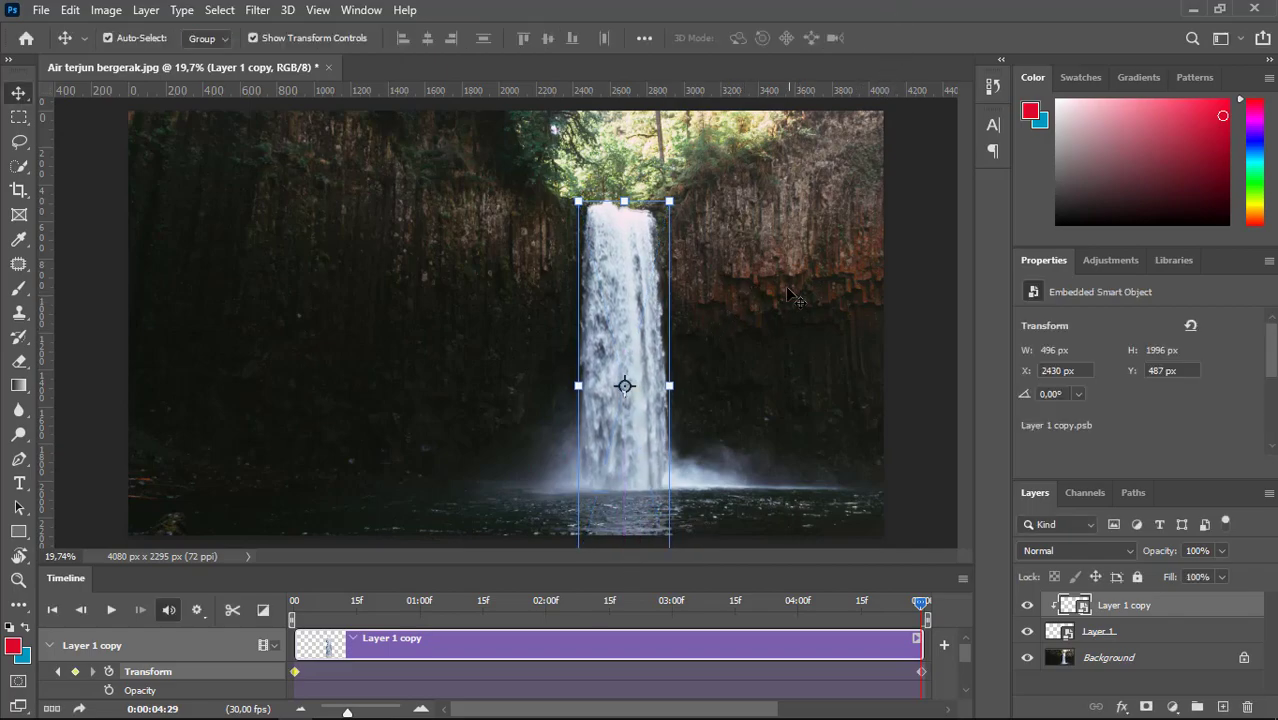
# Step: Deselect the layer, rewind the playhead to frame 0, and play the waterfall animation
pyautogui.click(855, 540)
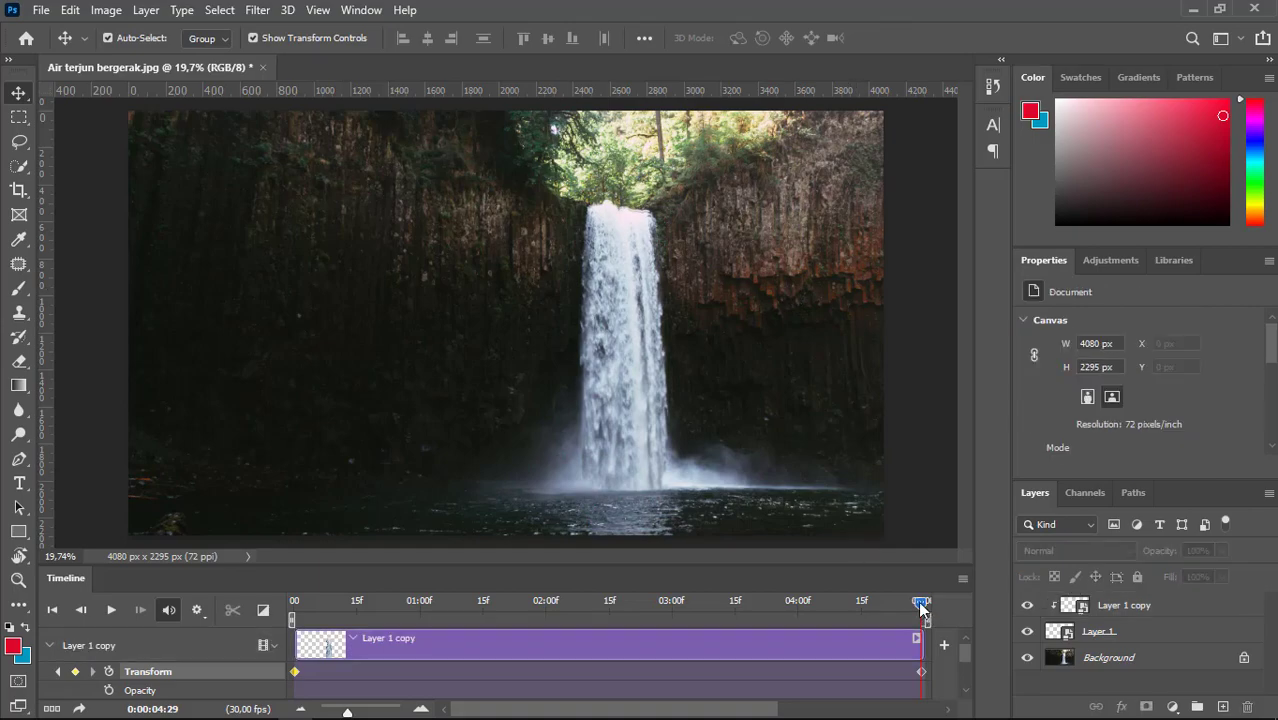
pyautogui.moveTo(918, 601); pyautogui.dragTo(290, 601)
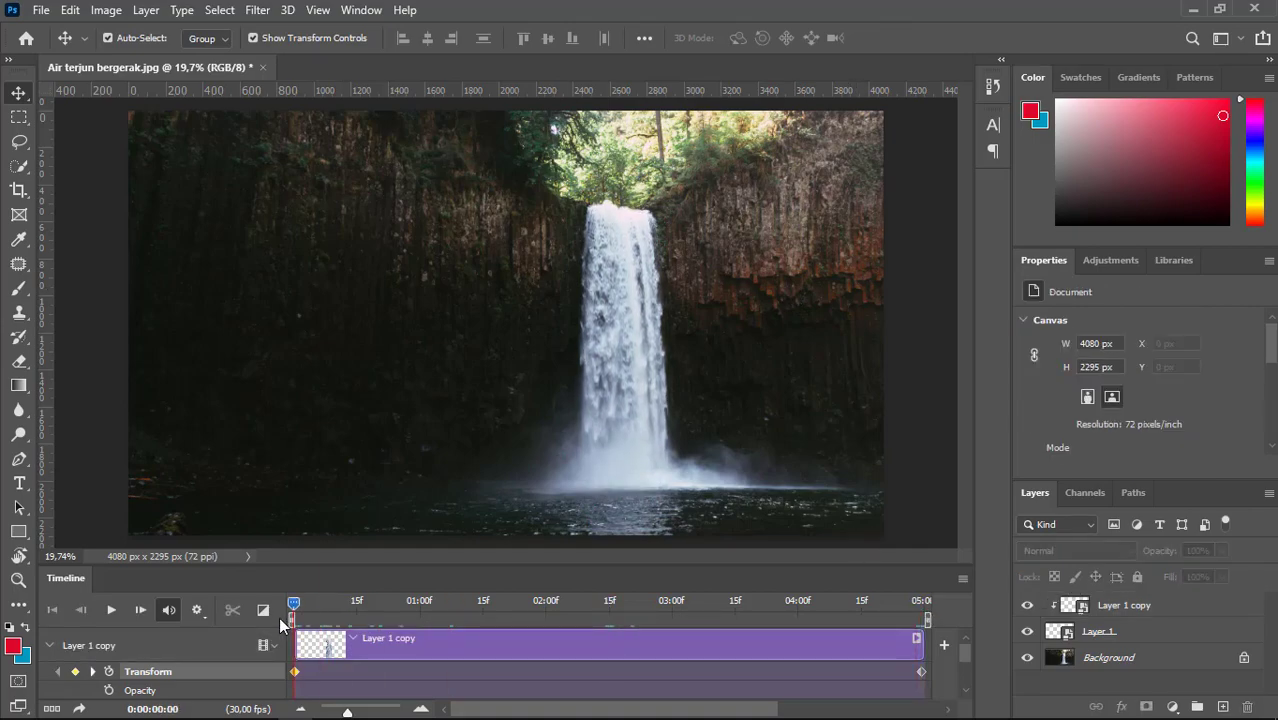
pyautogui.click(110, 609)
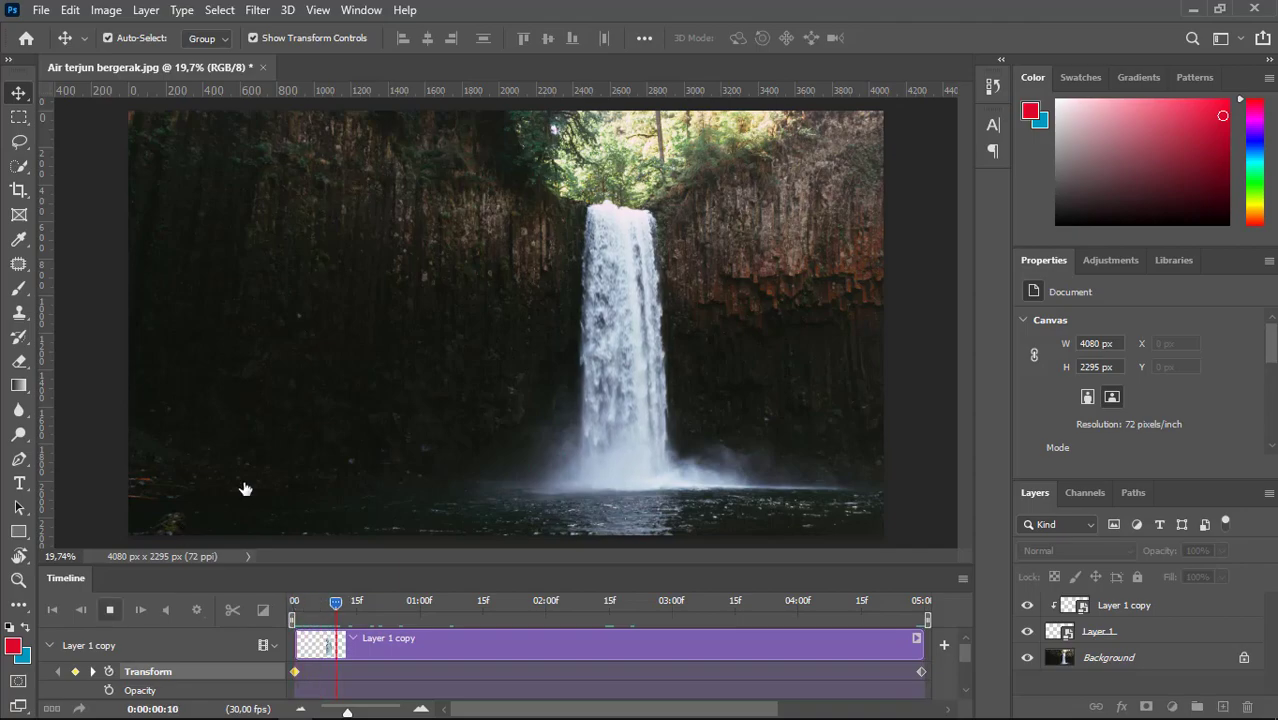